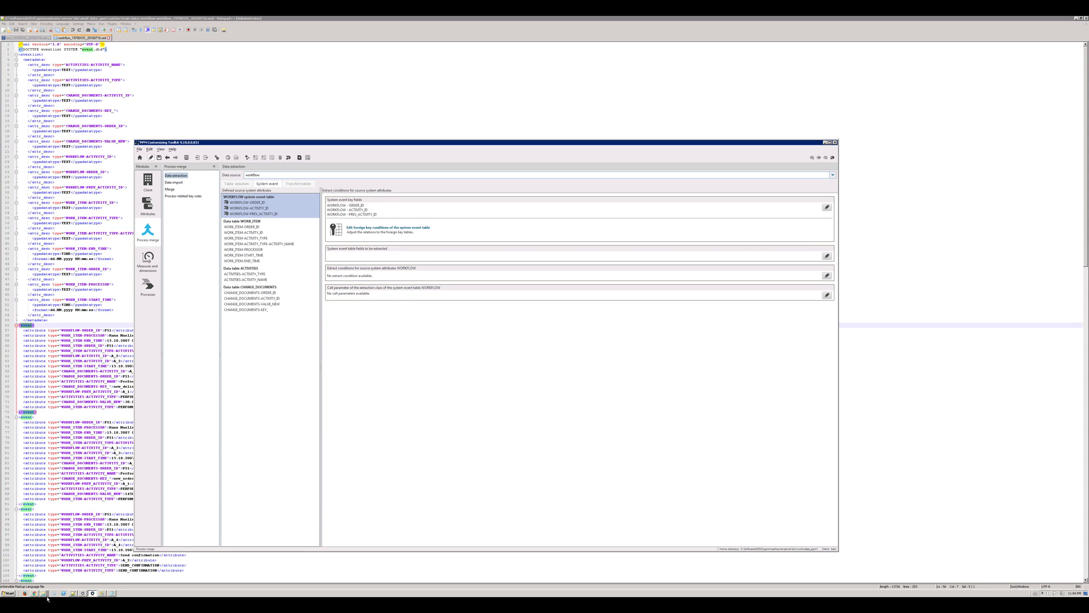
Step: Switch to the test folder window in Explorer and move it further left
click(43, 592)
click(42, 583)
drag(693, 157, 300, 129)
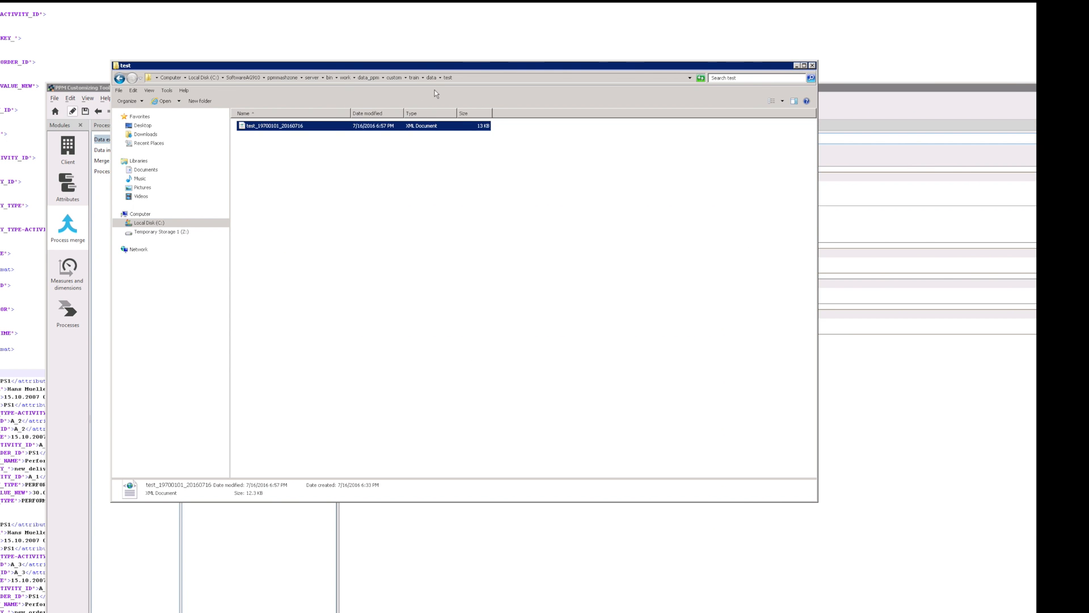
Step: Go from custom into train > xml > workflow, select workflow_Fragments, then return to the toolkit
click(395, 77)
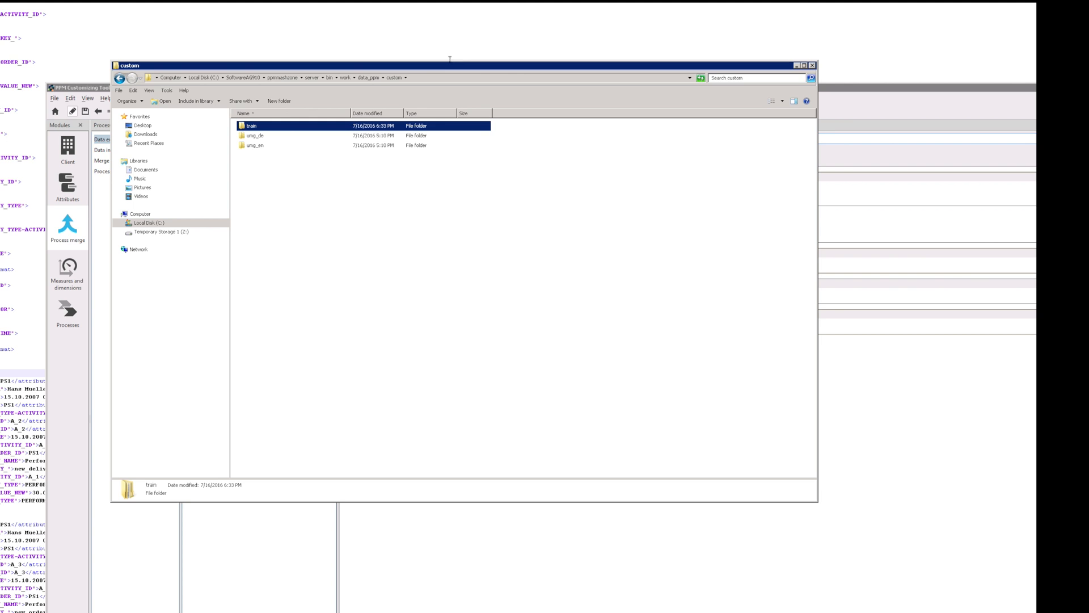
double_click(257, 129)
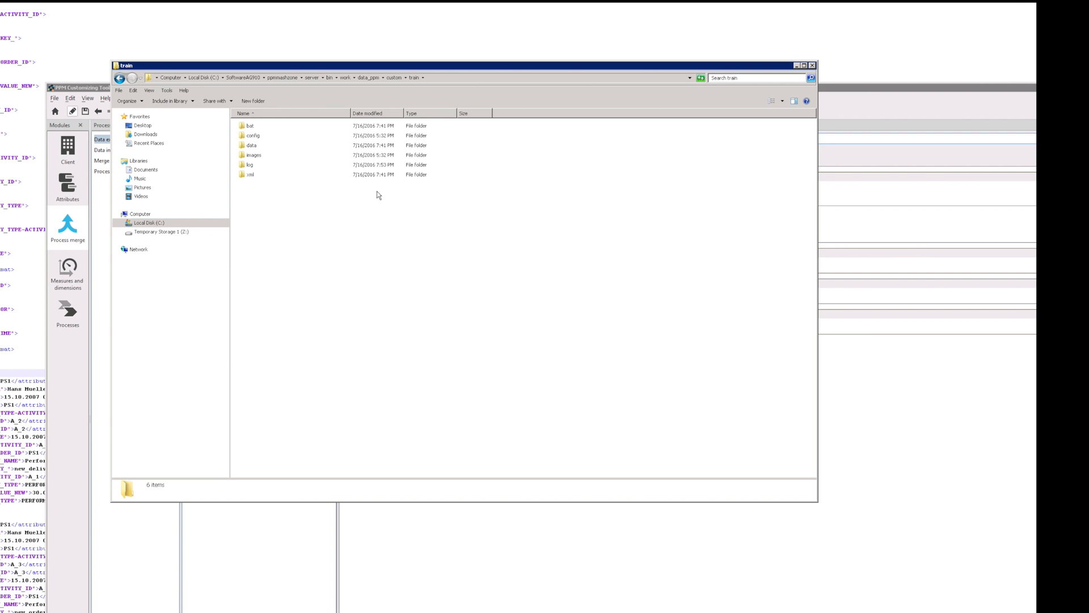
click(250, 176)
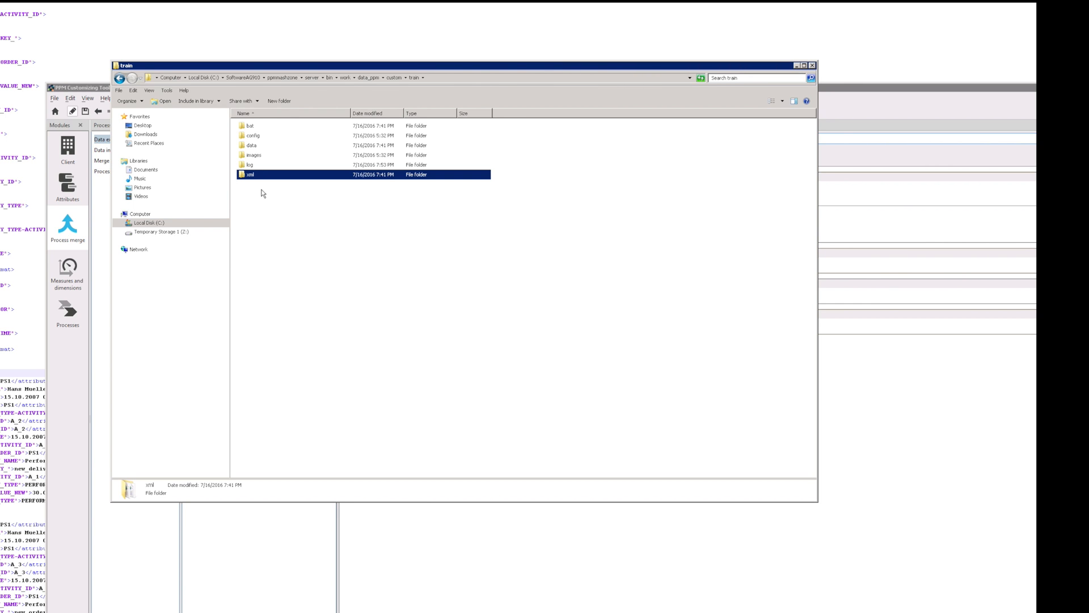
click(250, 177)
double_click(250, 177)
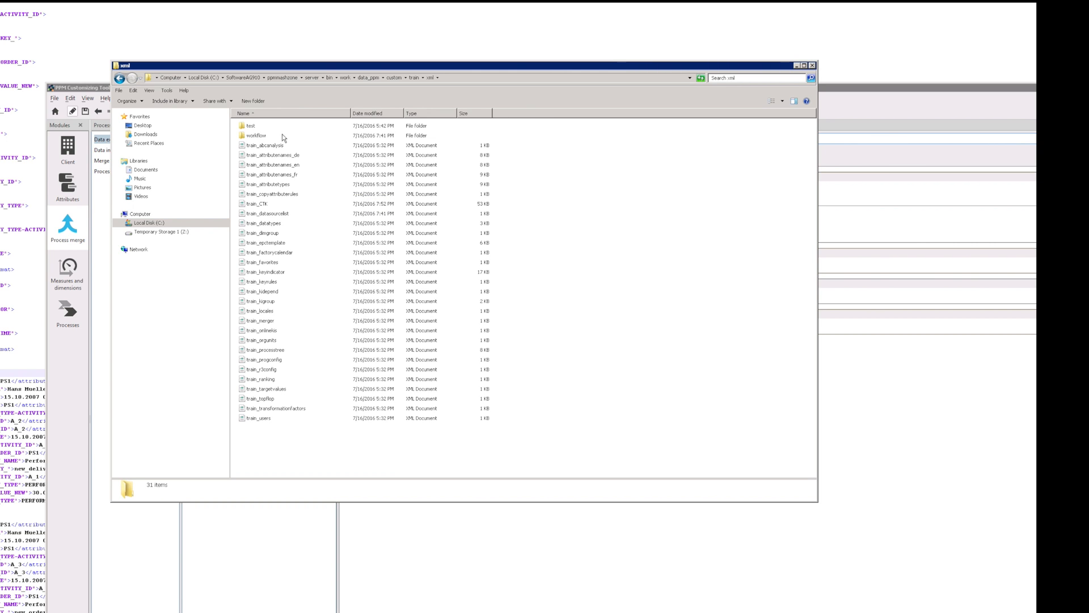
click(254, 137)
double_click(255, 136)
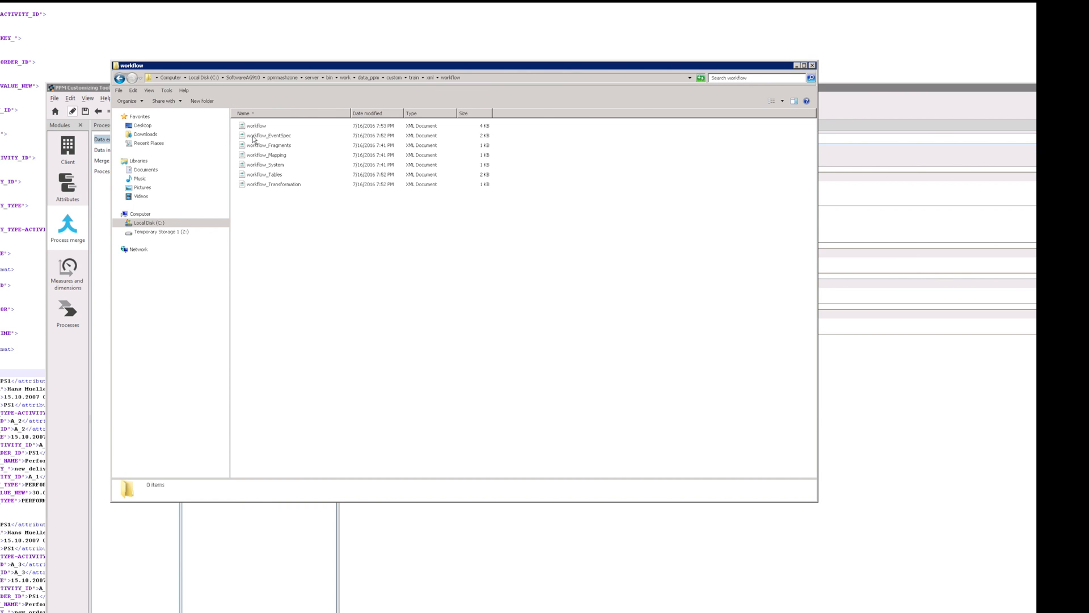
click(280, 146)
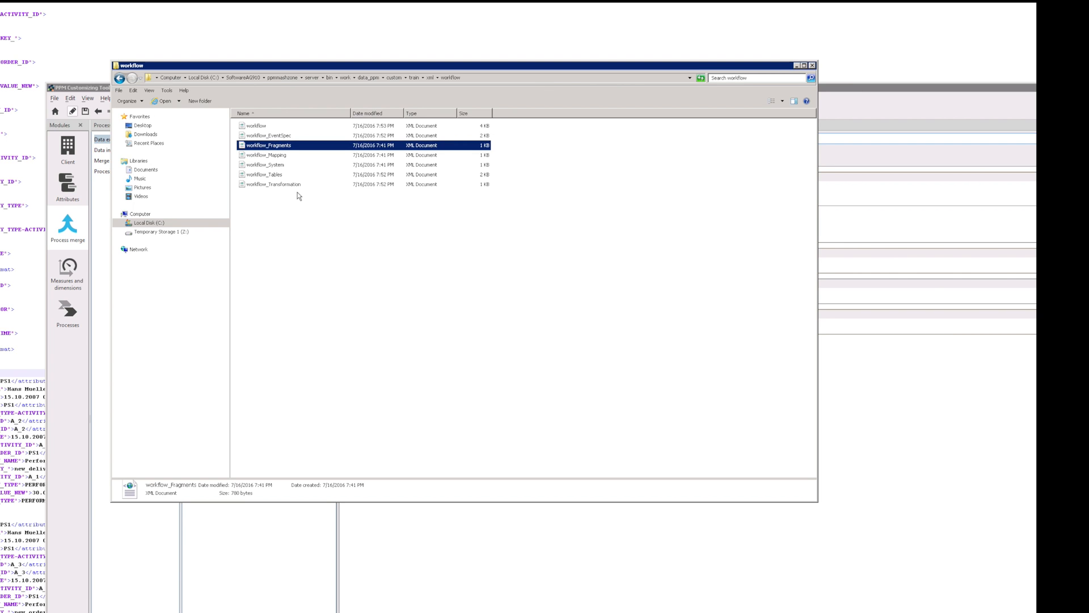
click(392, 574)
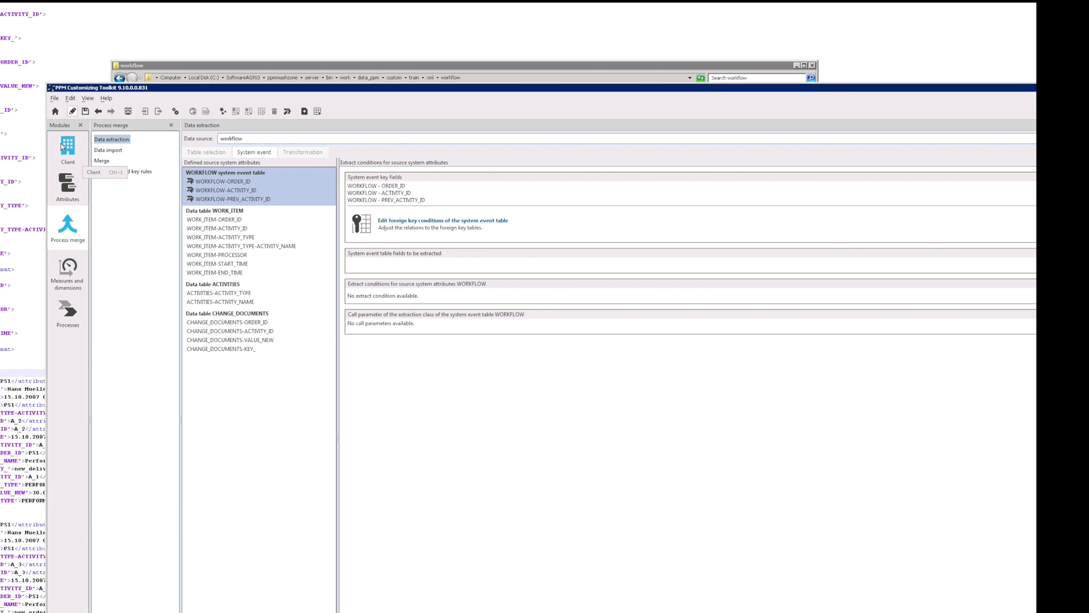
Step: Open Data source management and view Set data extraction files, then cancel that dialog
click(68, 151)
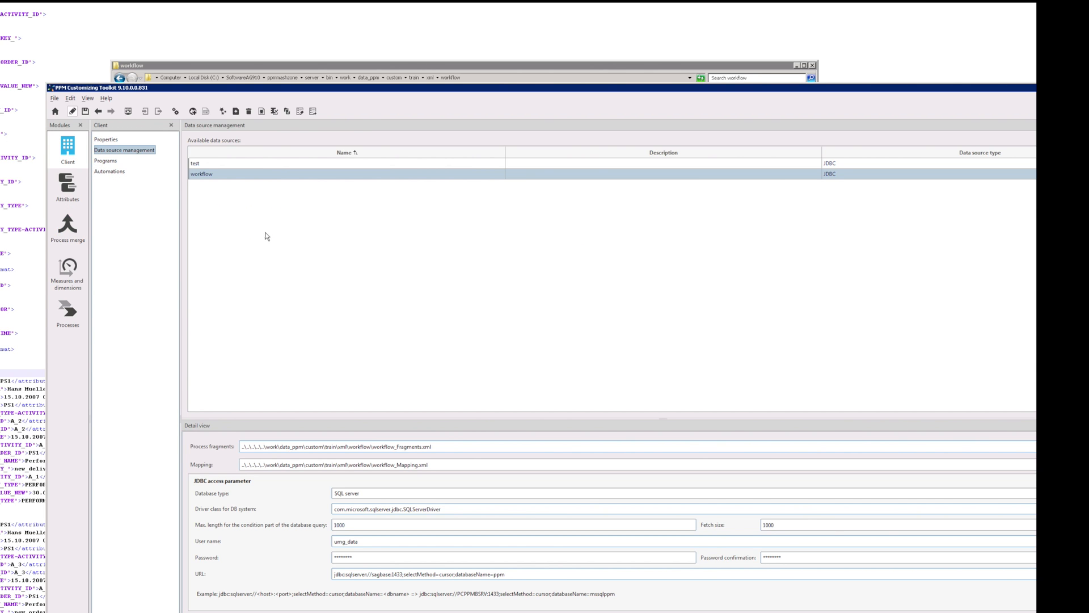
click(262, 111)
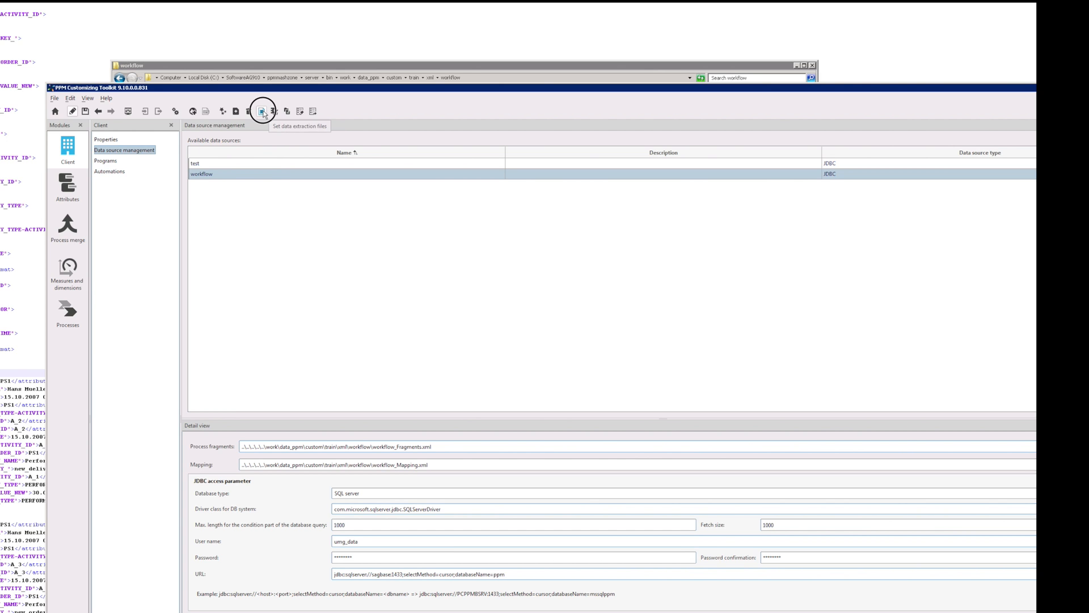
click(596, 256)
drag(596, 256, 365, 218)
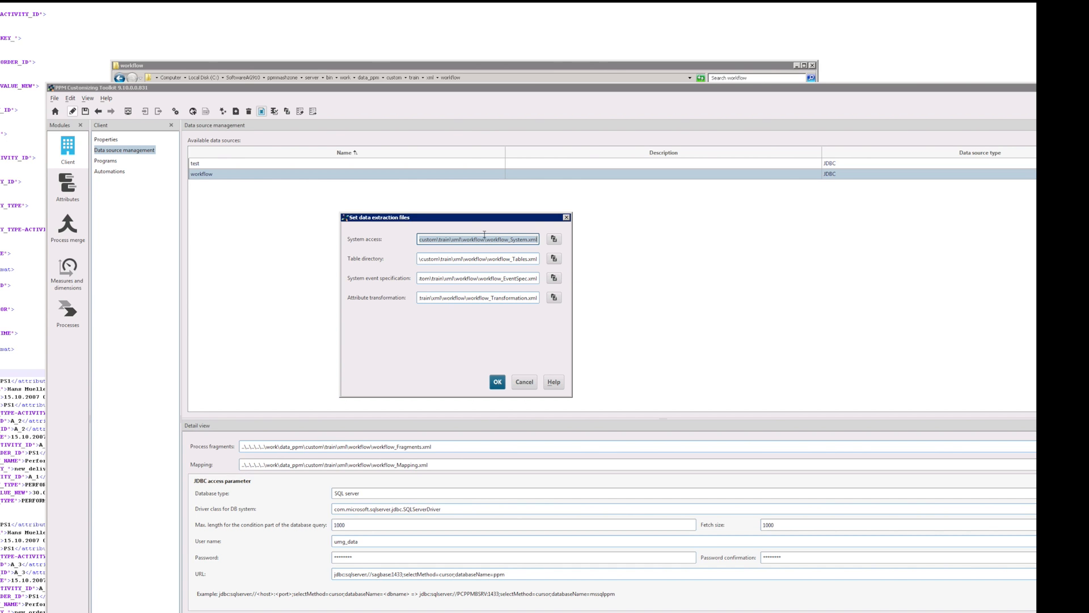
click(462, 448)
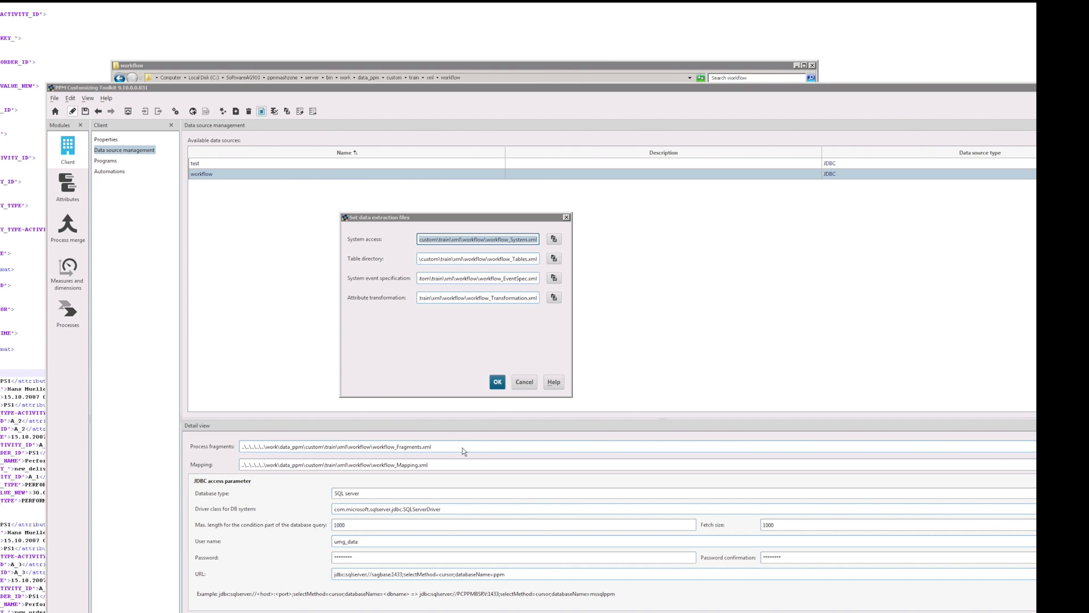
click(524, 381)
Step: Select workflow_Fragments.xml in the Process fragments path to confirm the file name
click(445, 449)
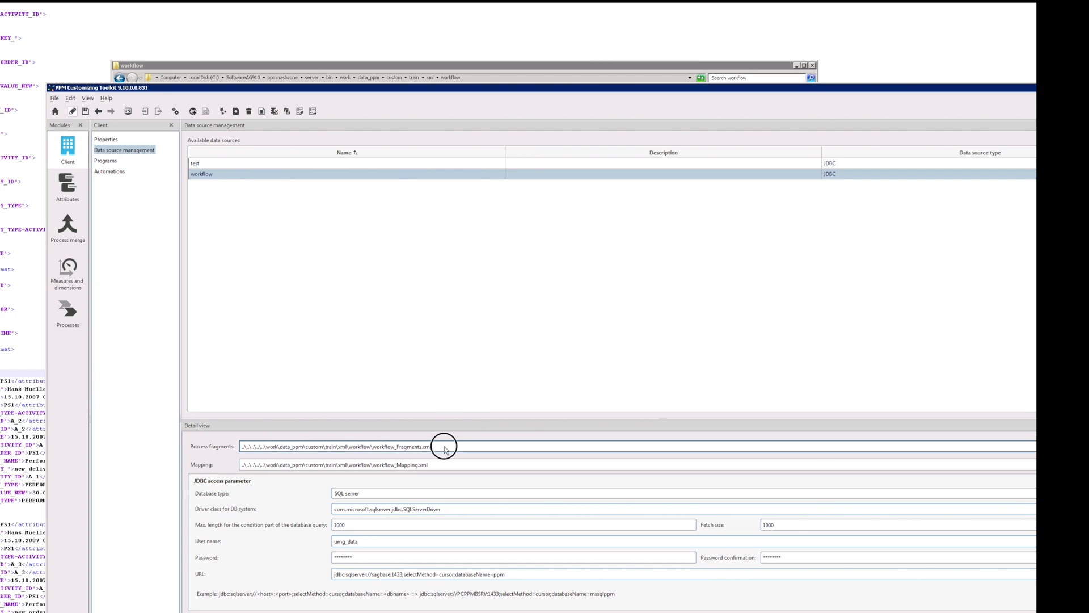
double_click(355, 446)
drag(434, 447, 371, 446)
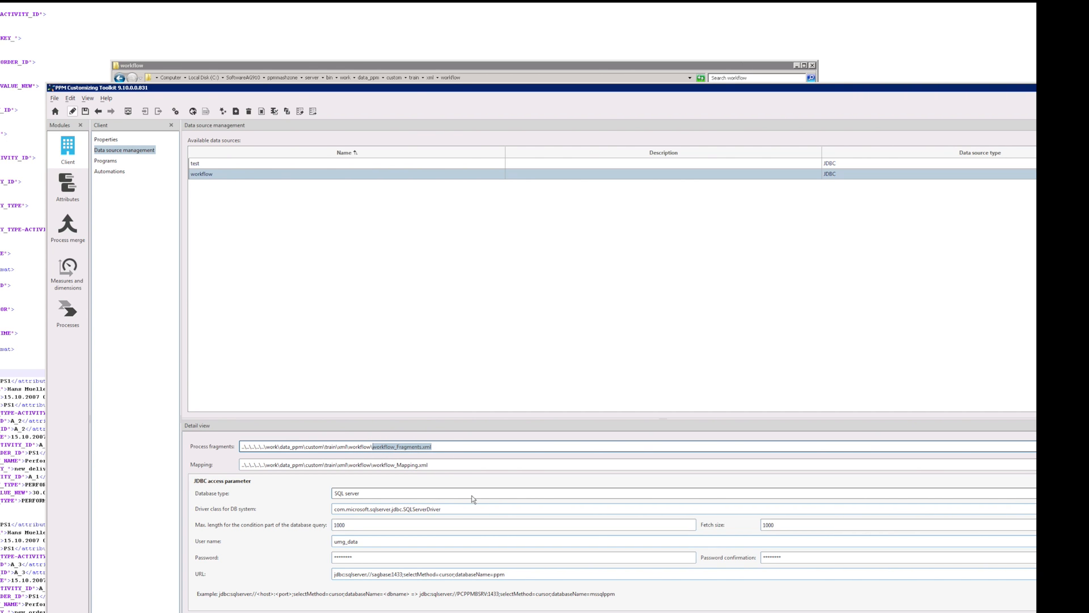
key(alt+Tab)
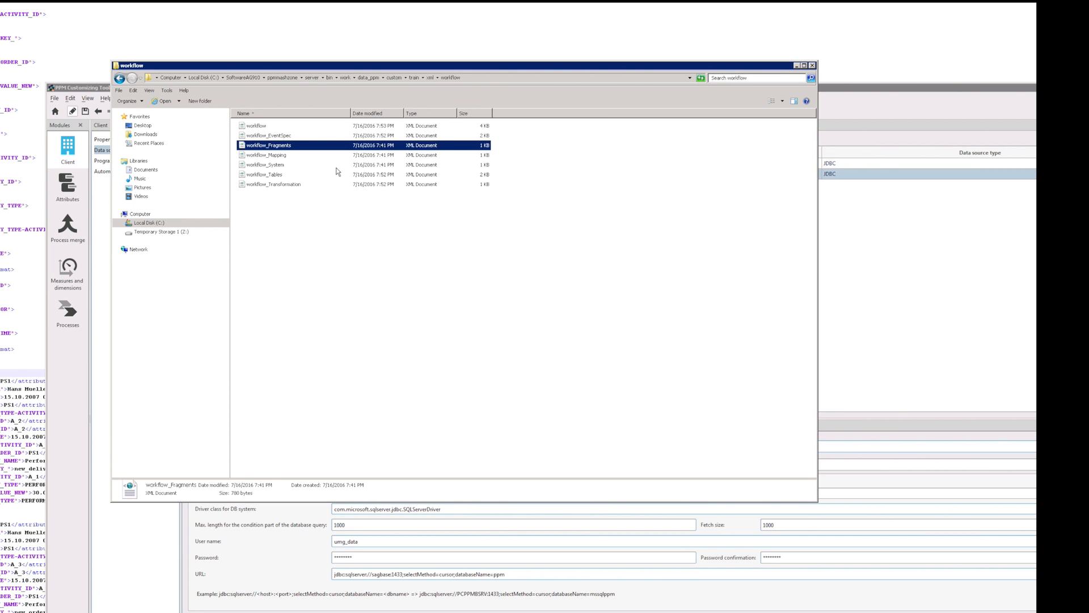
Step: Open workflow_Fragments with Explorer's 'Edit with Notepad++' context option
right_click(298, 151)
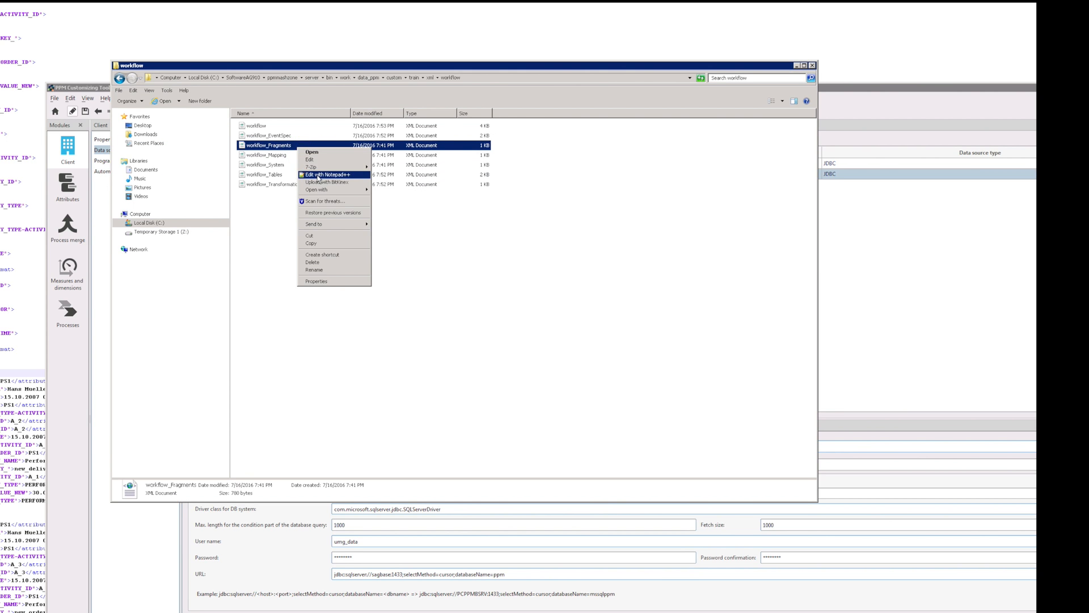
click(326, 171)
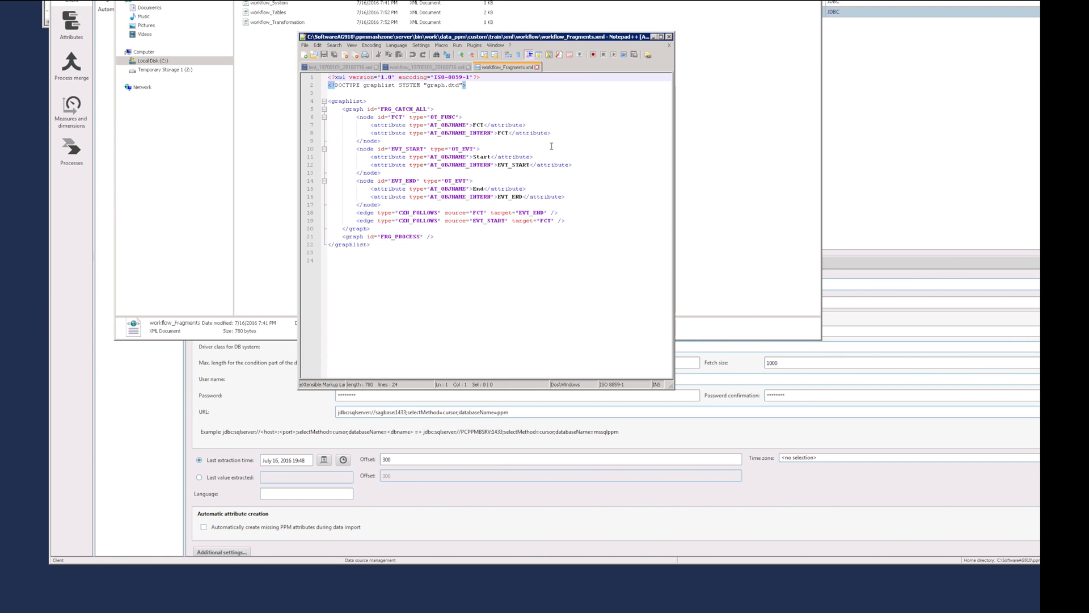
Step: Enlarge Notepad++ and inspect the FRG_CATCH_ALL nodes: FCT, the Start event and the End event
drag(671, 386, 755, 508)
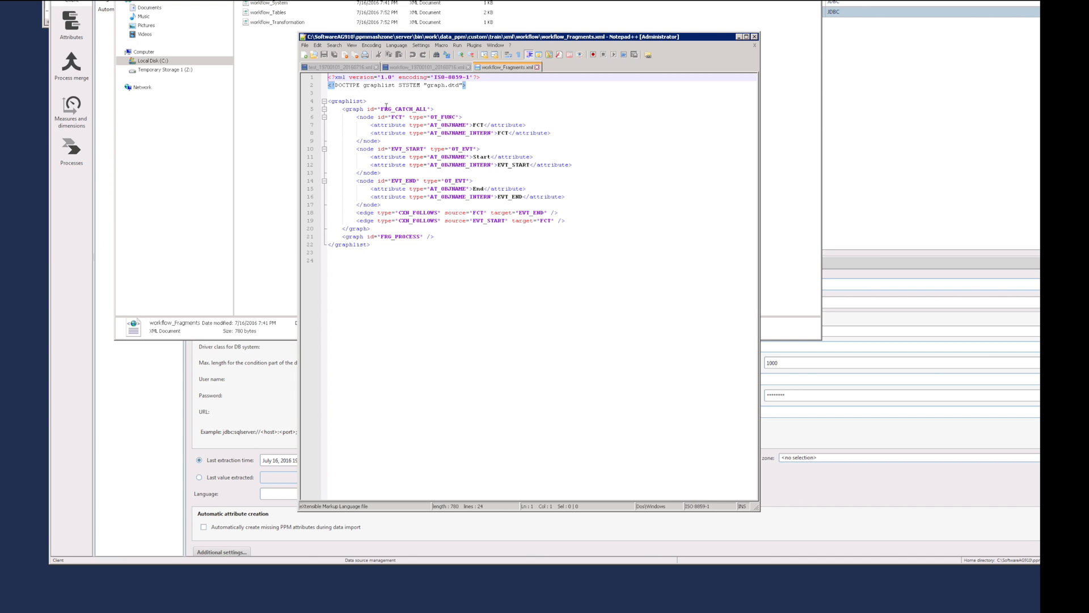
double_click(339, 102)
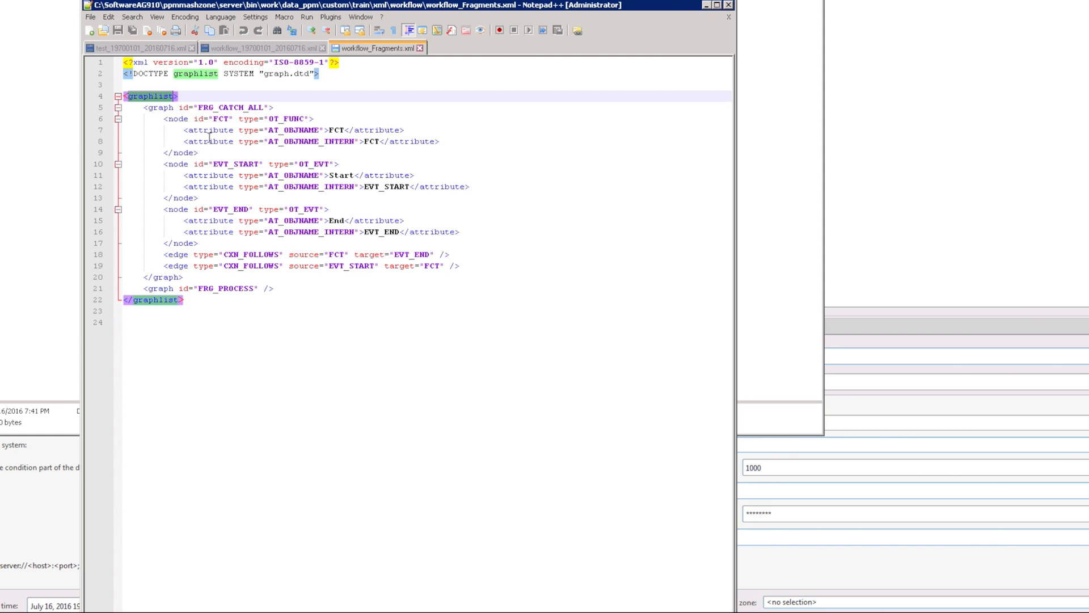
click(163, 120)
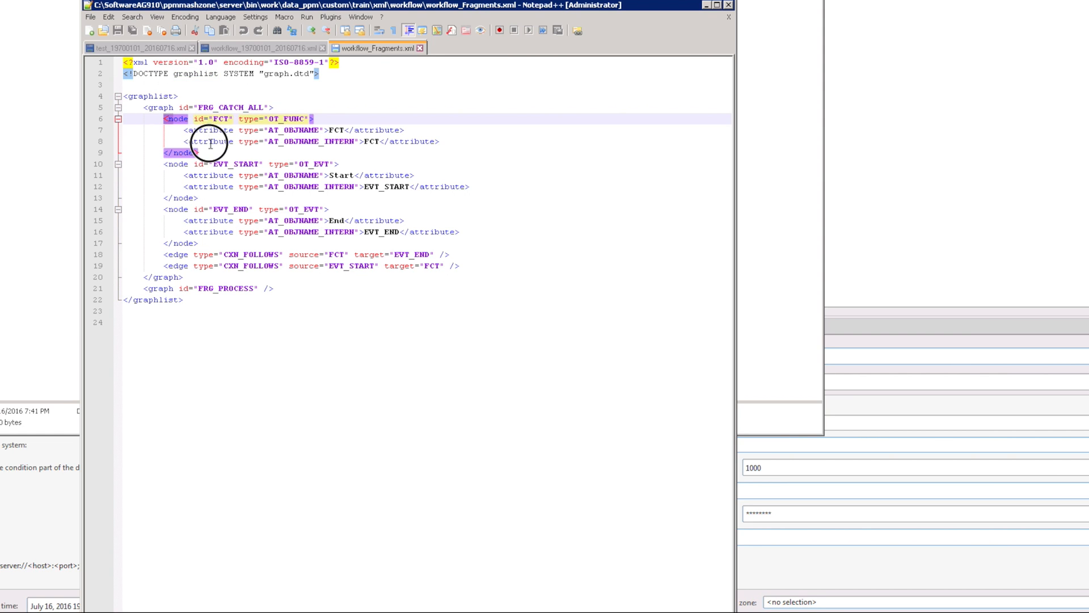
shift+click(211, 152)
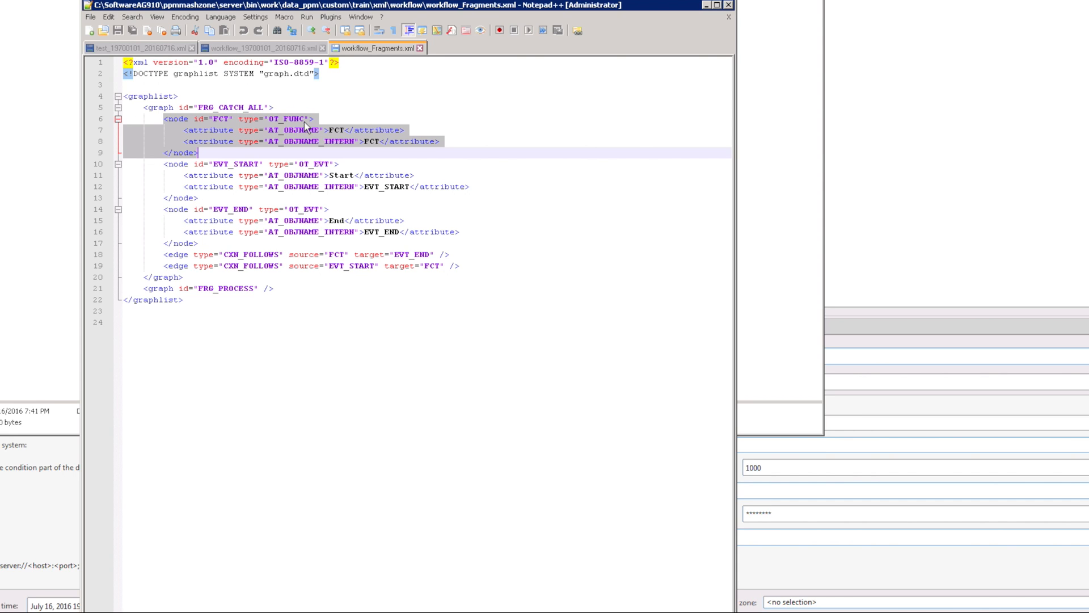
double_click(326, 163)
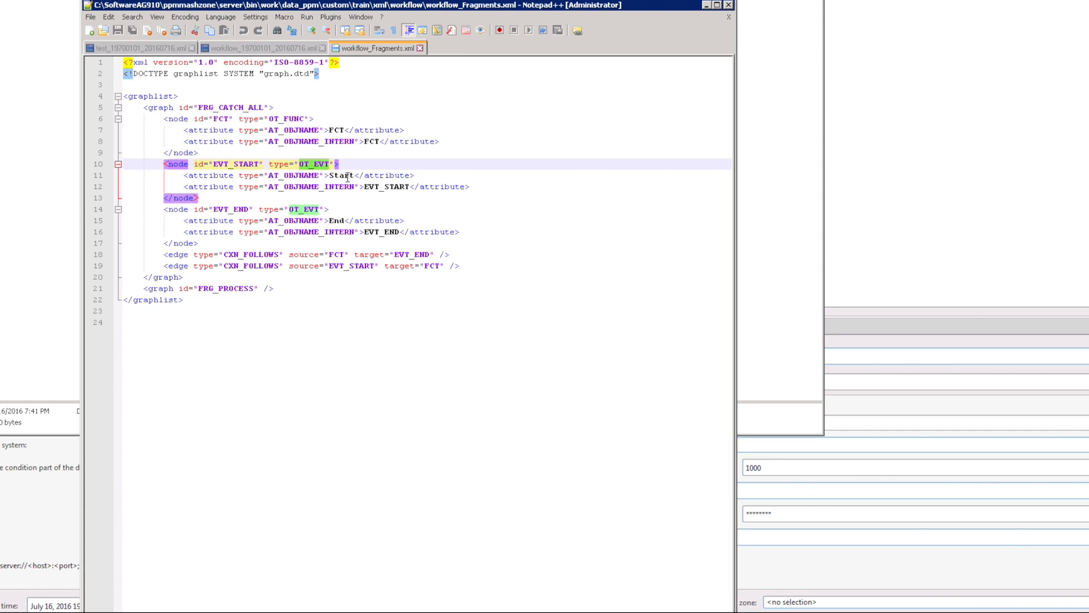
click(339, 175)
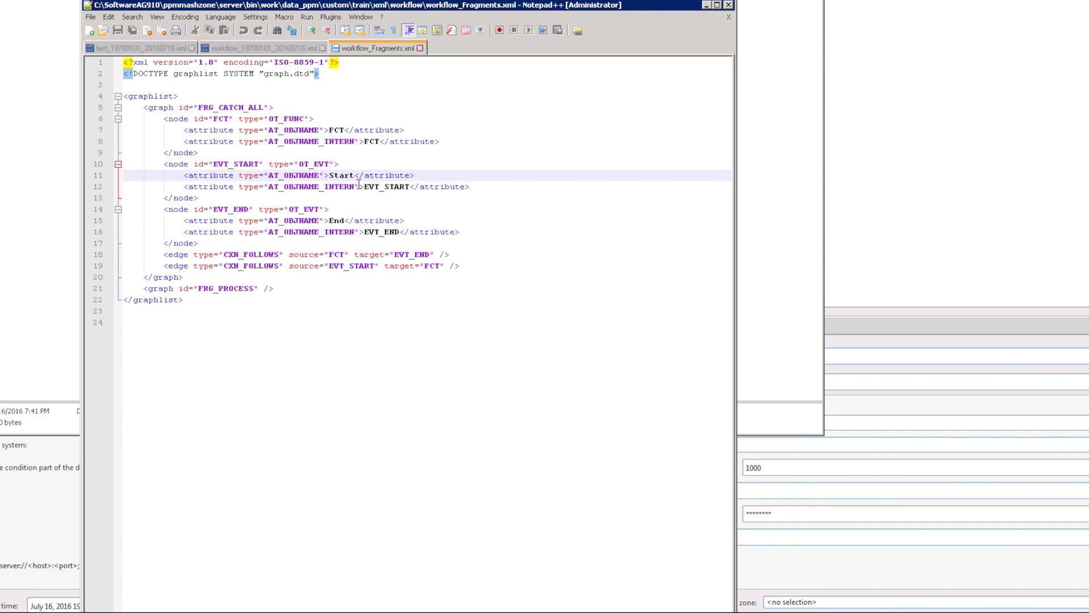
double_click(337, 221)
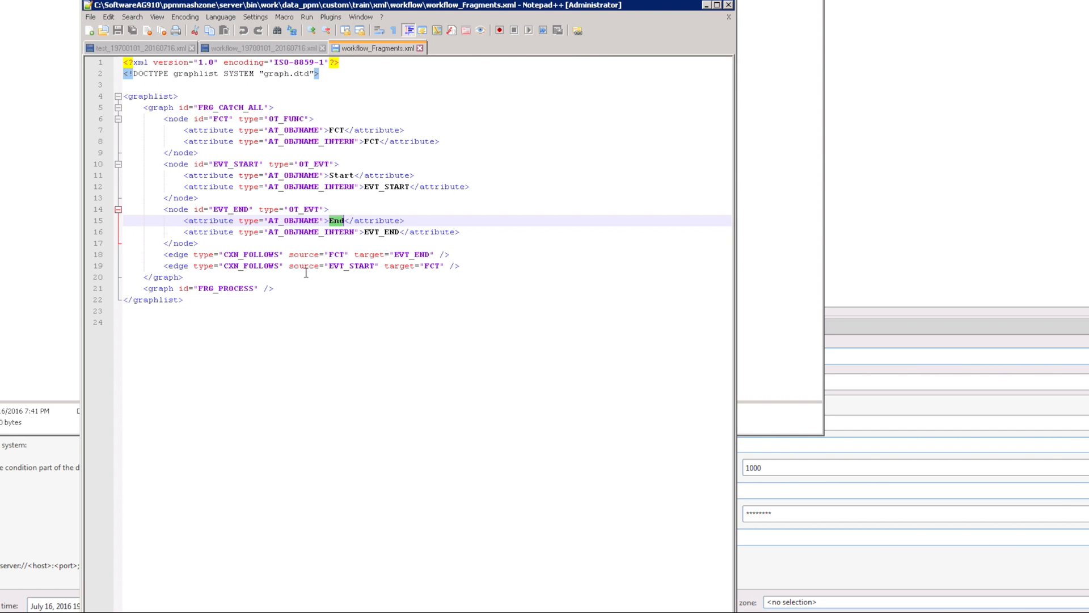
Step: Check the CXN_FOLLOWS edges and select the whole FRG_CATCH_ALL graph block, lines 5–20
click(333, 267)
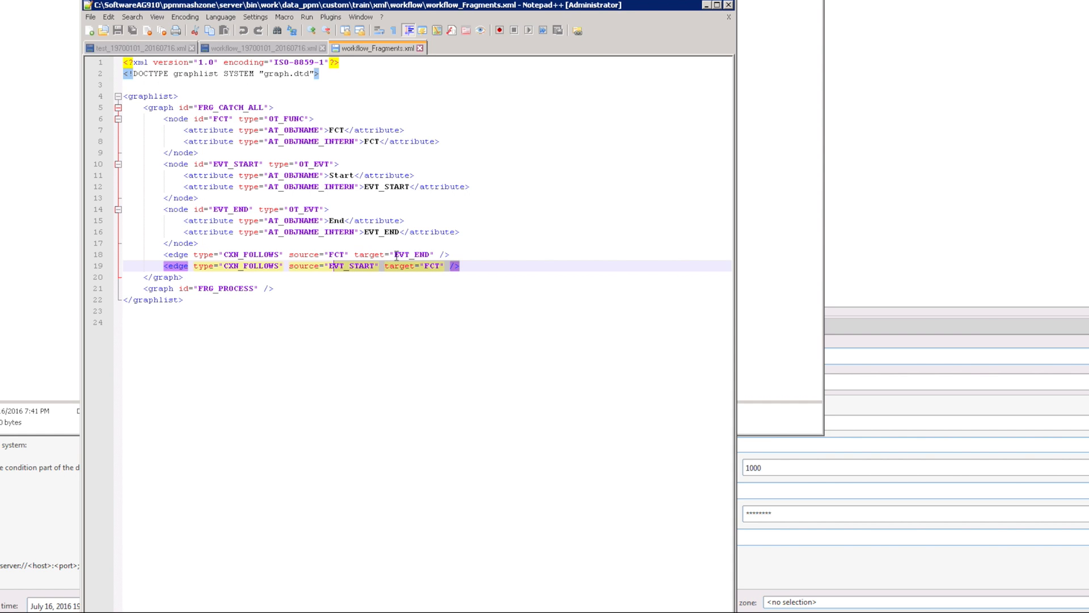
drag(144, 109, 189, 277)
key(ctrl+c)
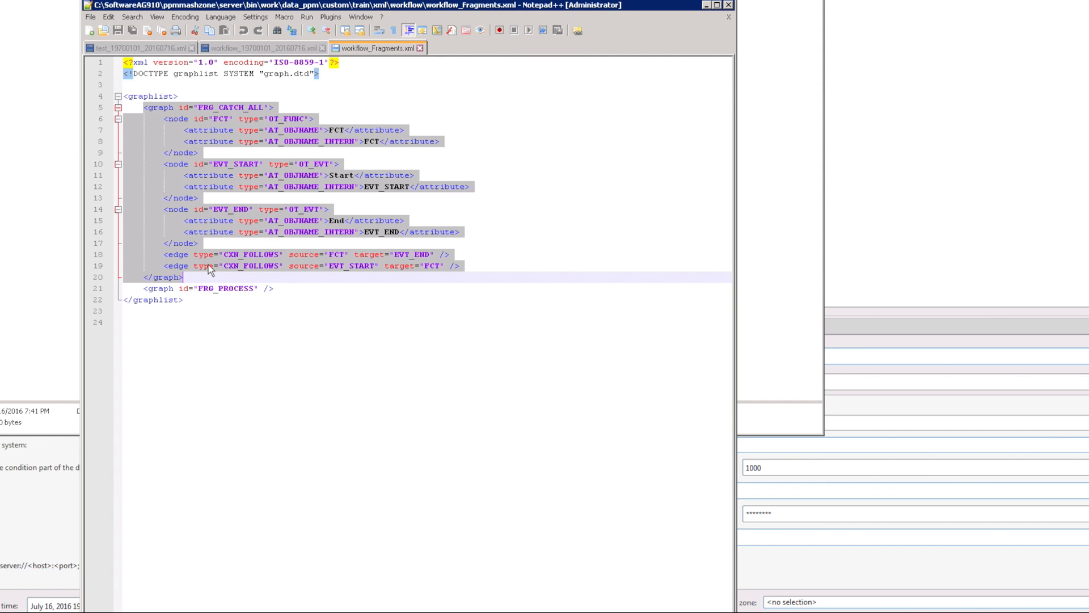
click(196, 278)
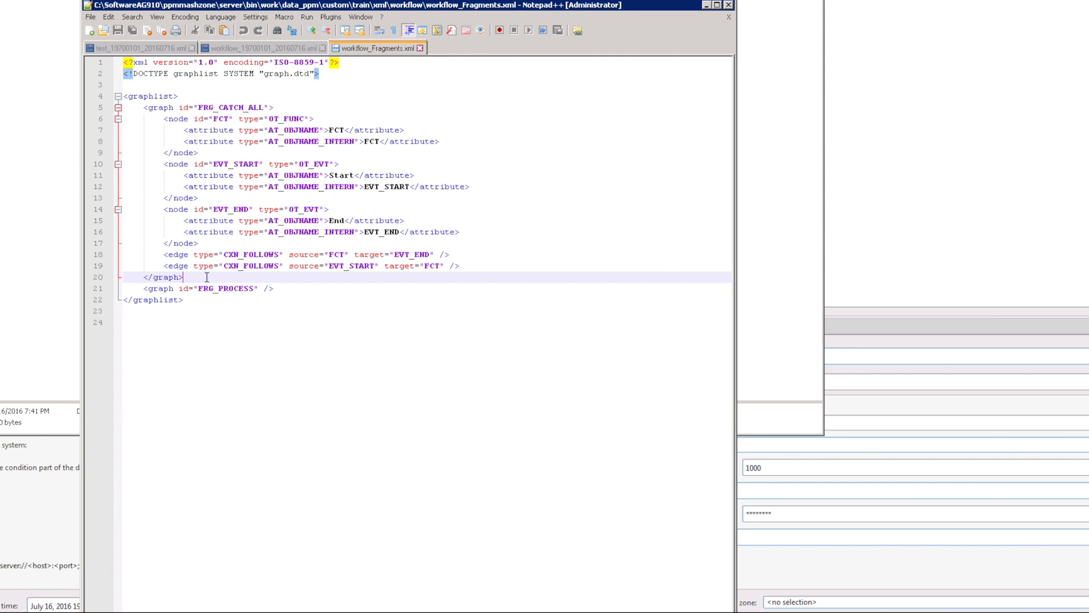
Step: Paste a copy of the FRG_CATCH_ALL graph after </graph> and rename it FRG_WORK_ITEMS
key(Return)
key(ctrl+v)
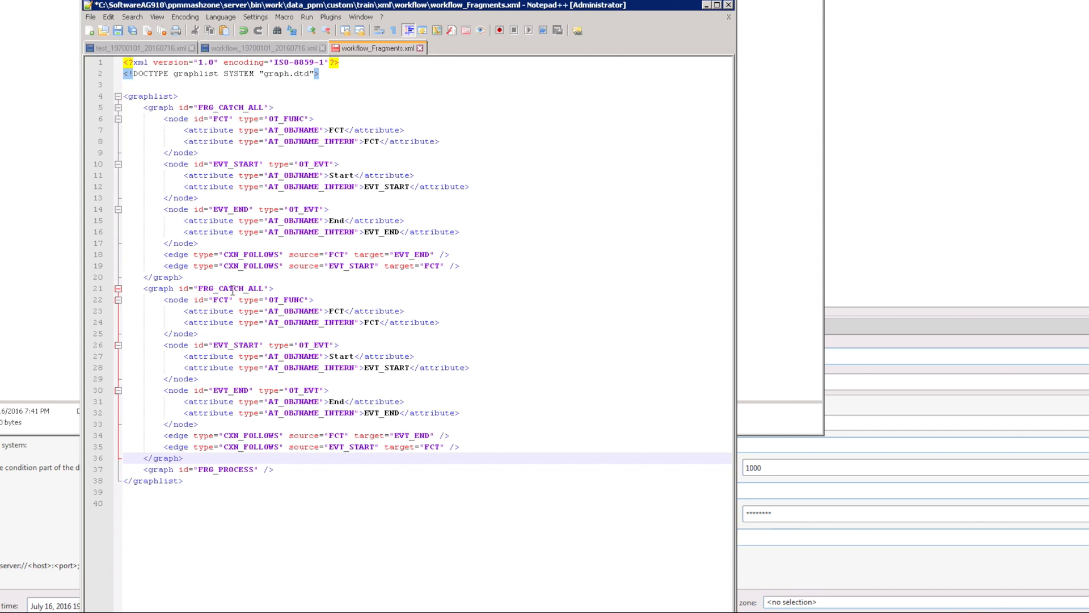
click(263, 288)
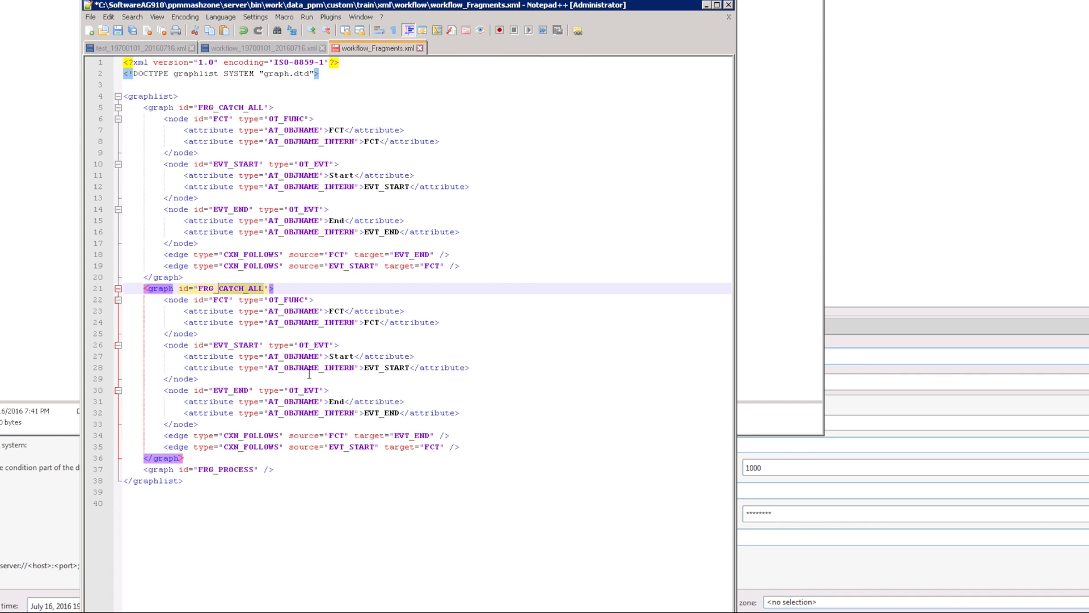
text(WORK_ITEM)
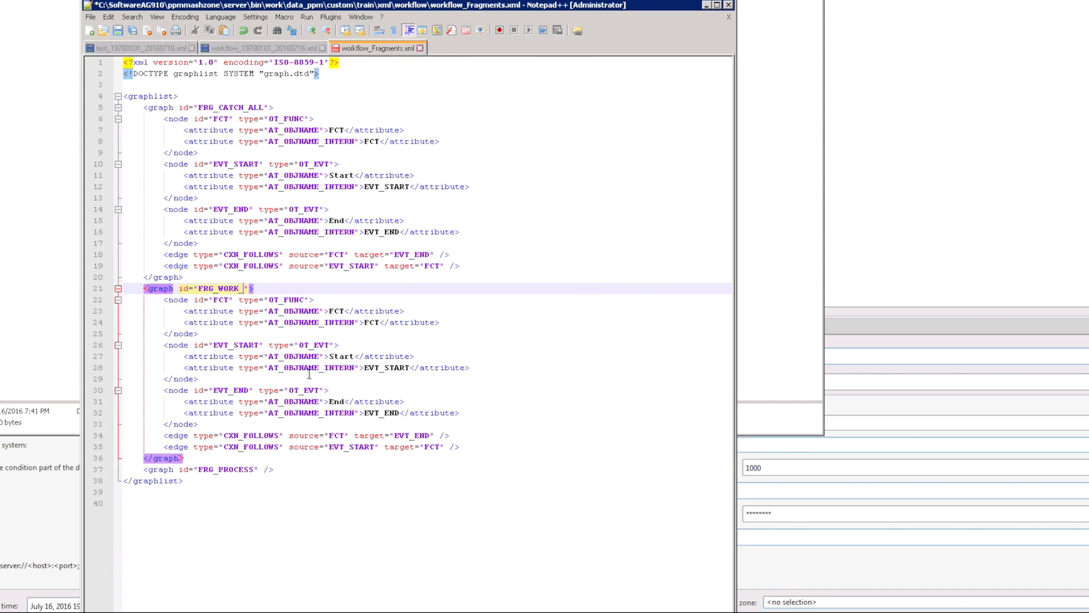
text(S)
click(230, 289)
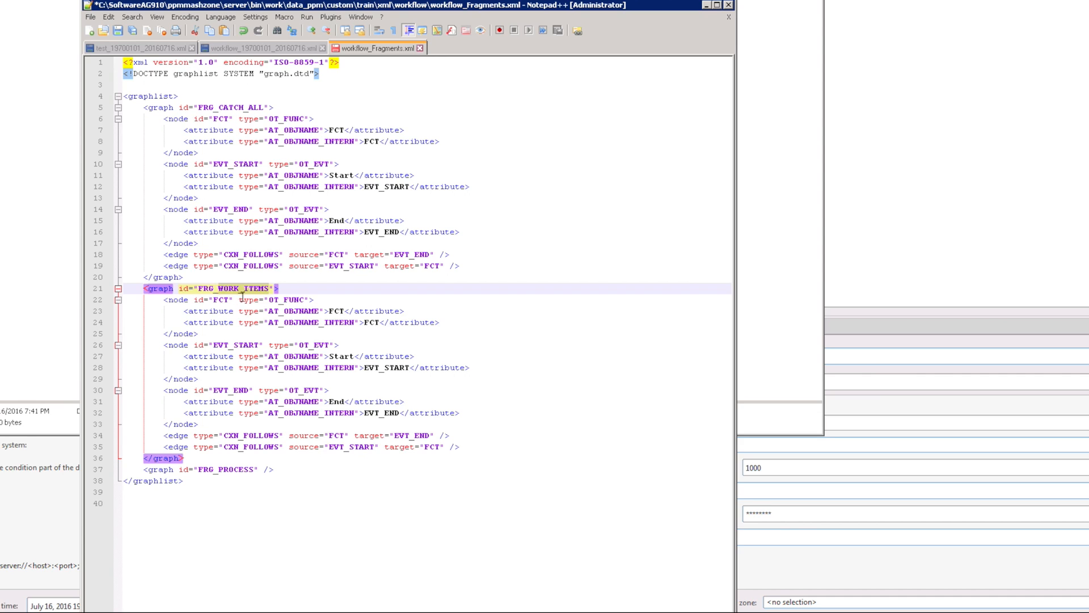
Step: Change the copied function node's id from FCT to FCT_WORK_ITEMS
click(229, 300)
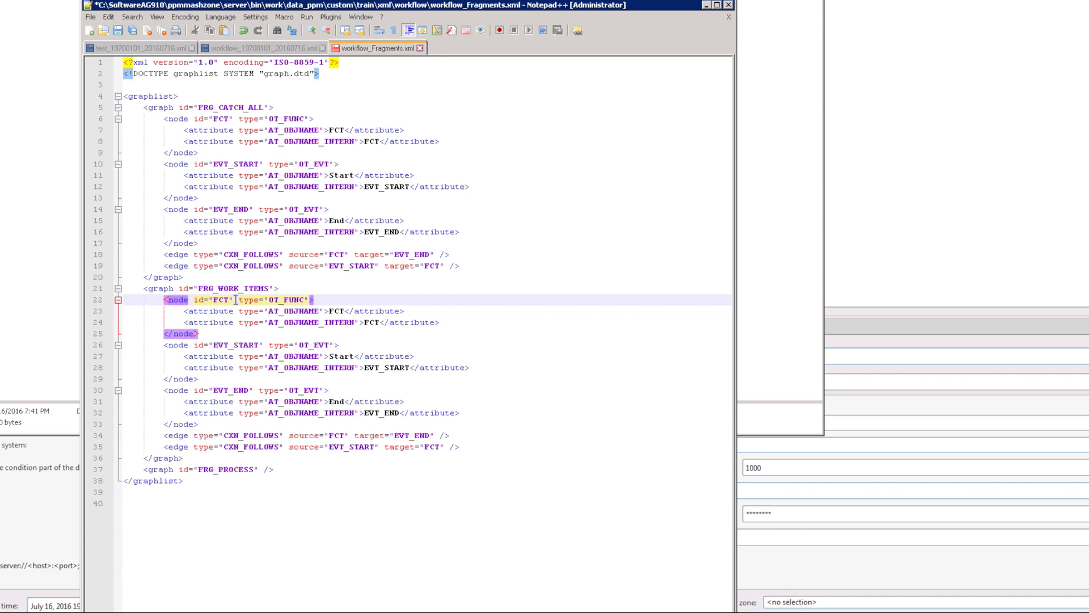
text(_)
text(WORK_ITEMS)
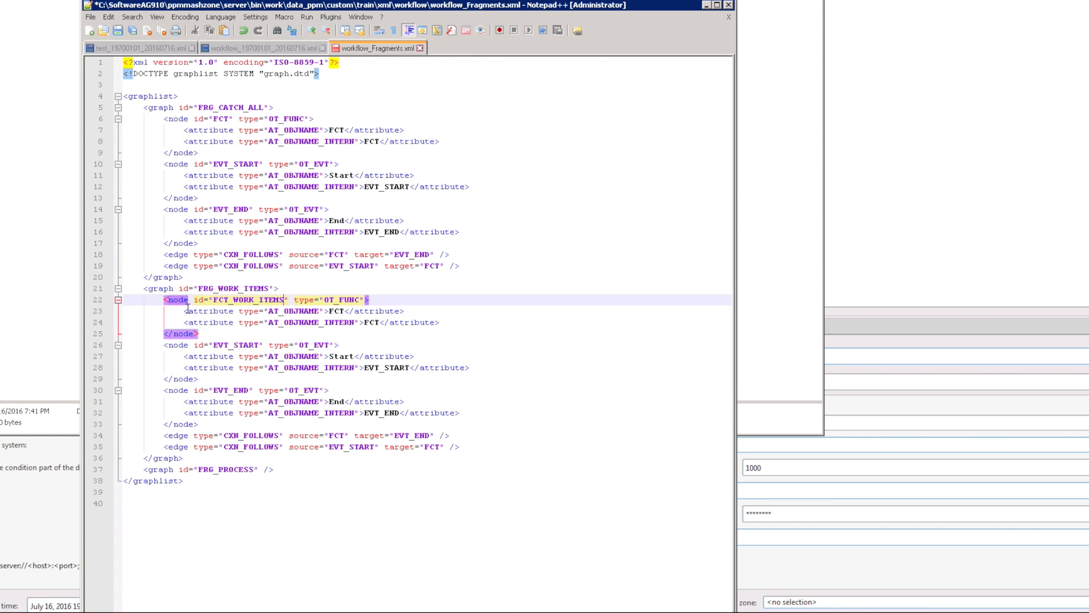
drag(184, 311, 430, 324)
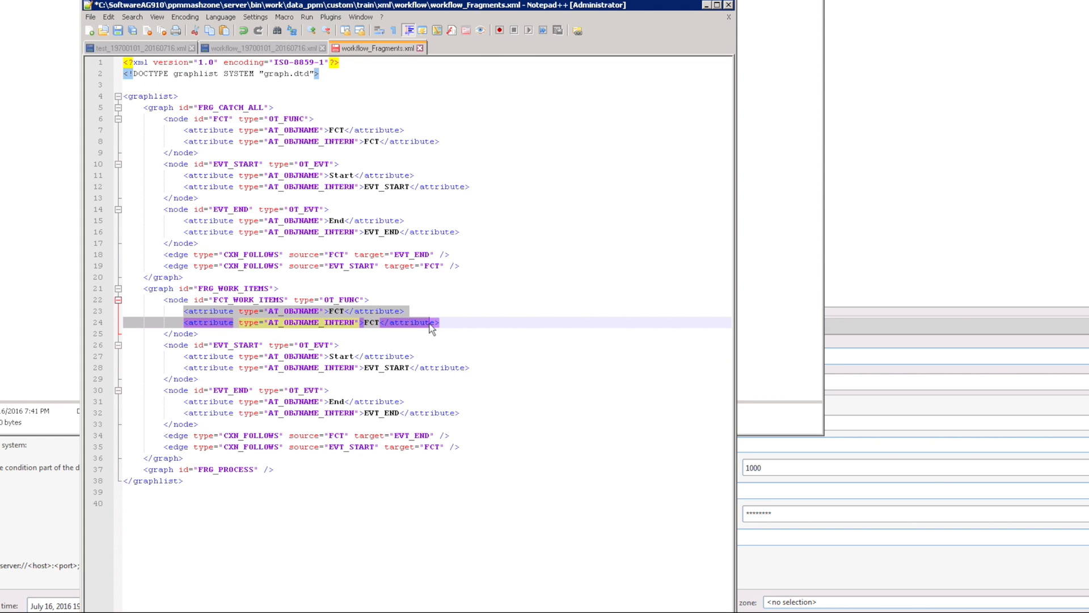
click(385, 335)
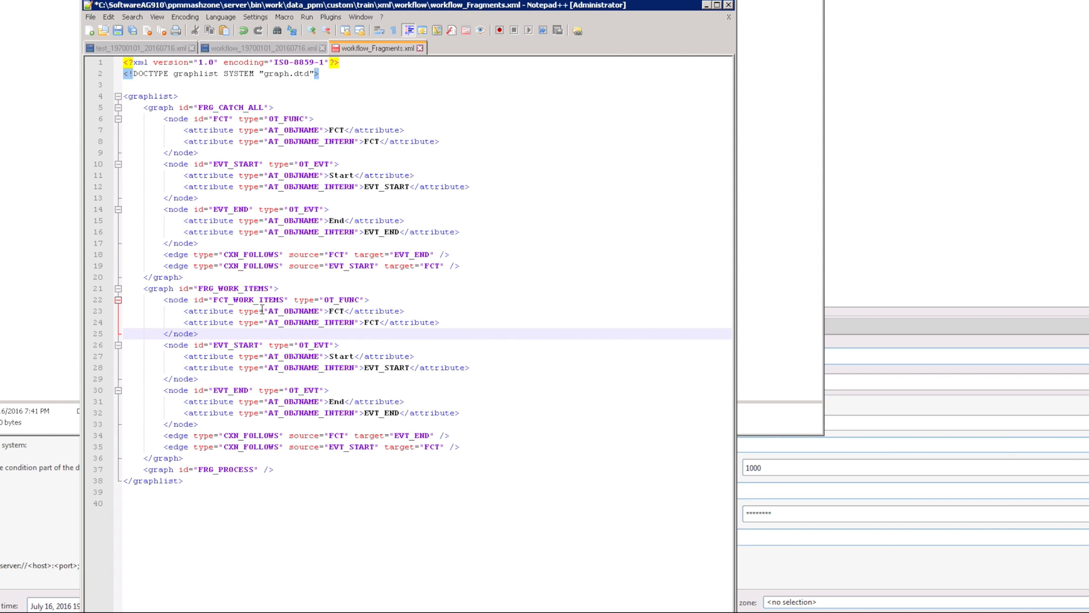
Step: Give the FCT_WORK_ITEMS node display name 'Work Item' and internal name FCT_WORK_ITEMS
double_click(337, 313)
text(Work Item)
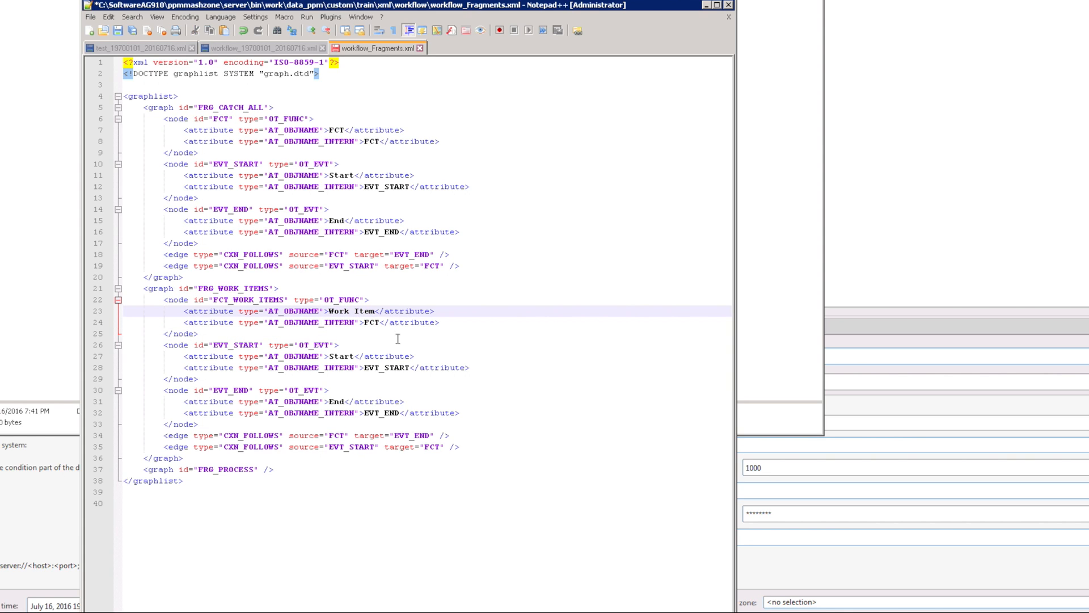
click(369, 324)
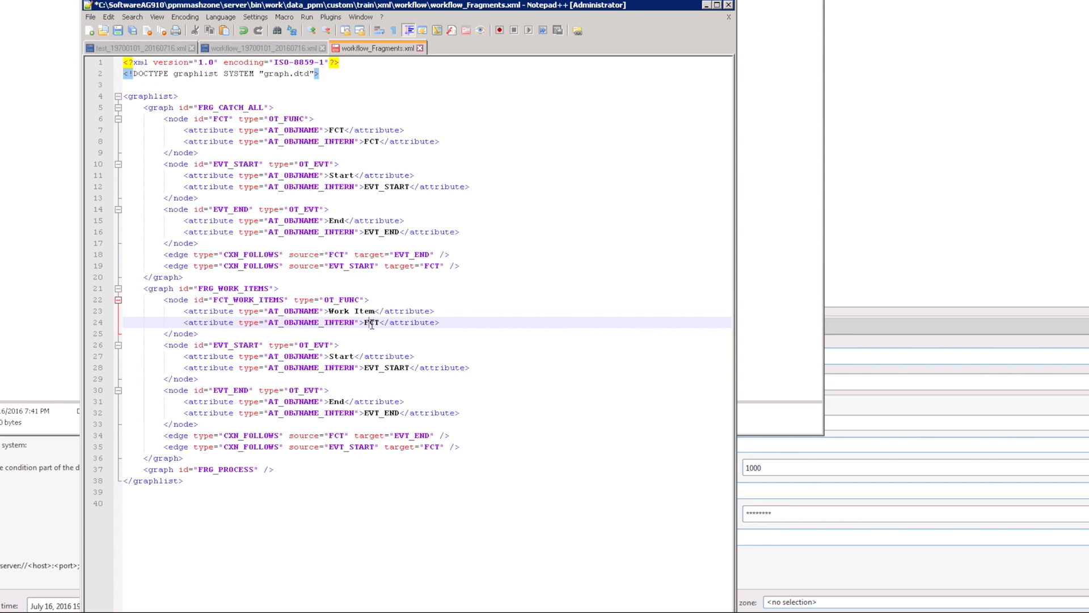
click(260, 302)
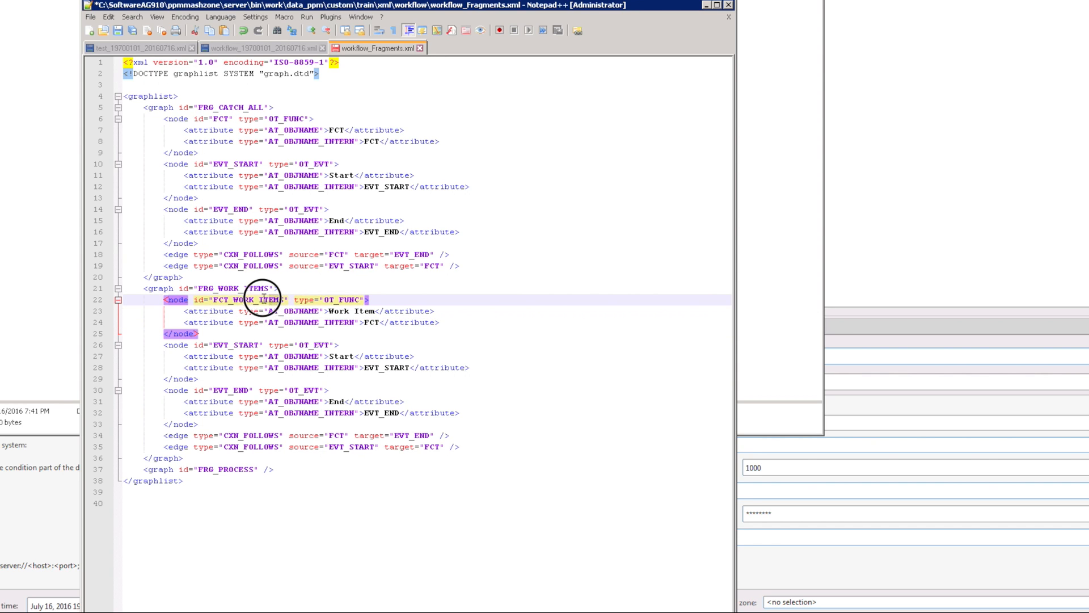
triple_click(250, 302)
click(246, 304)
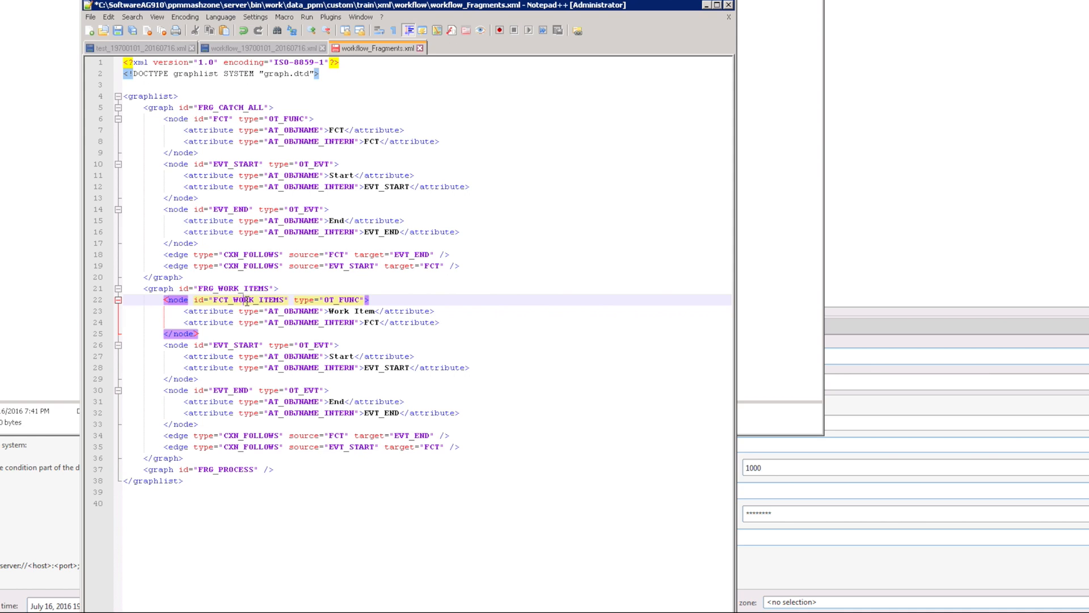
double_click(249, 301)
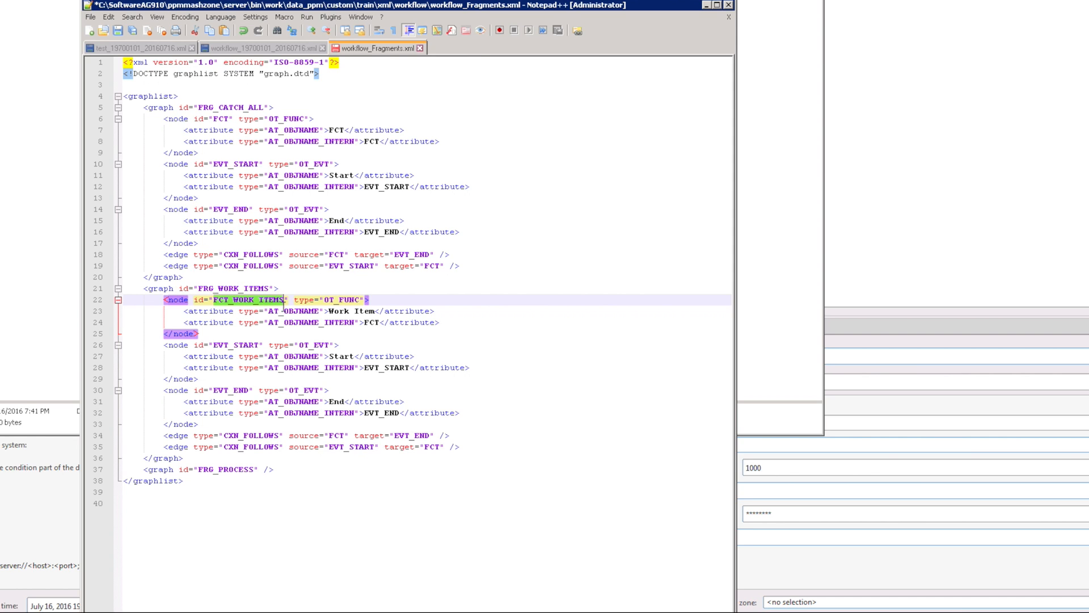
key(ctrl+c)
double_click(372, 322)
key(ctrl+v)
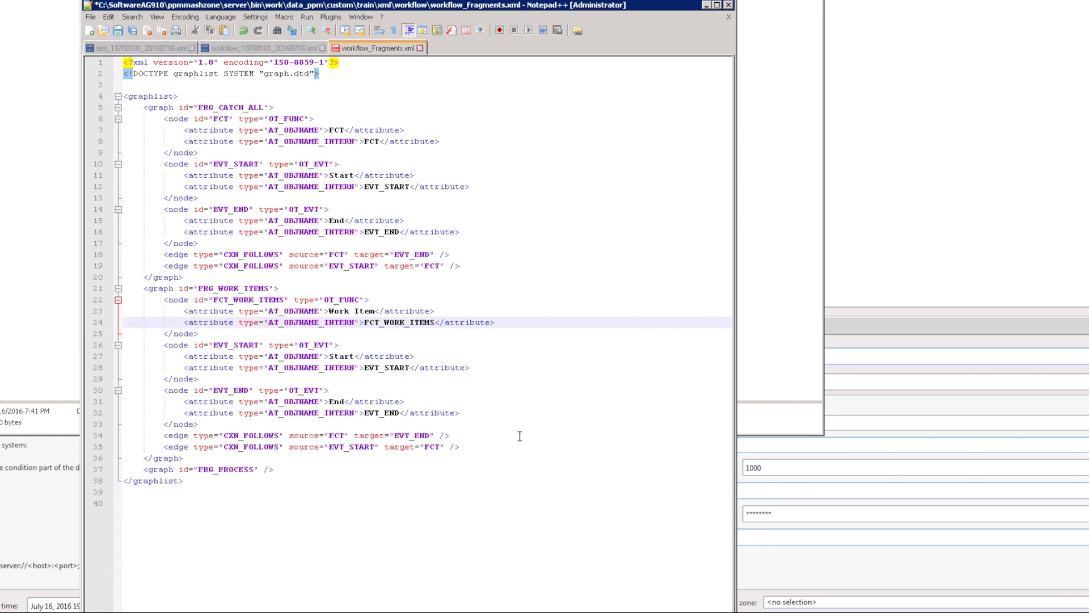
Step: Point both FRG_WORK_ITEMS edges to FCT_WORK_ITEMS instead of FCT, then save workflow_Fragments.xml
double_click(336, 436)
key(ctrl+v)
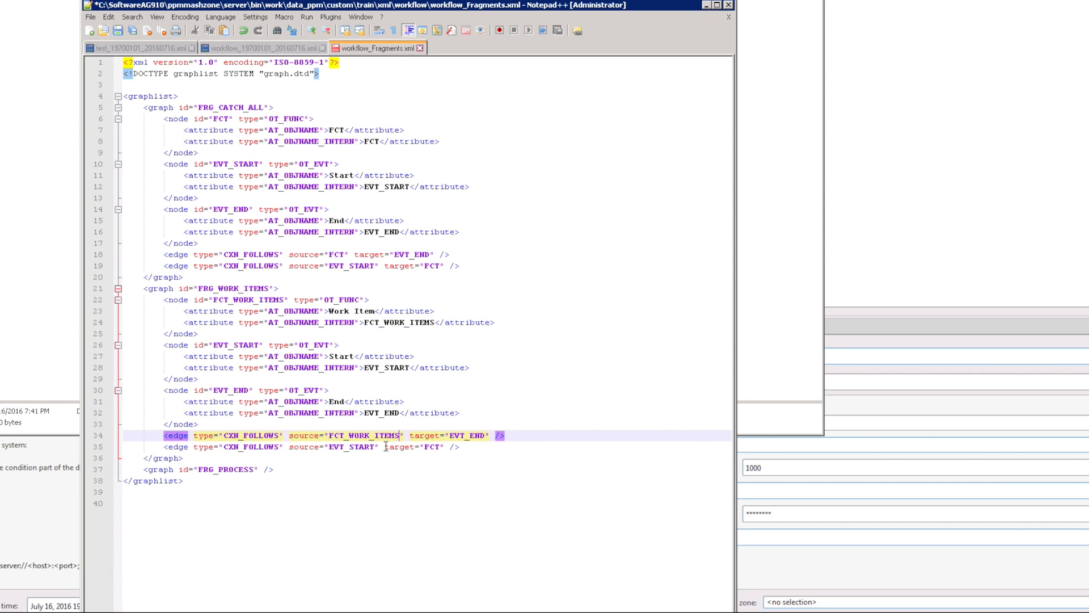
click(430, 448)
double_click(430, 447)
key(ctrl+v)
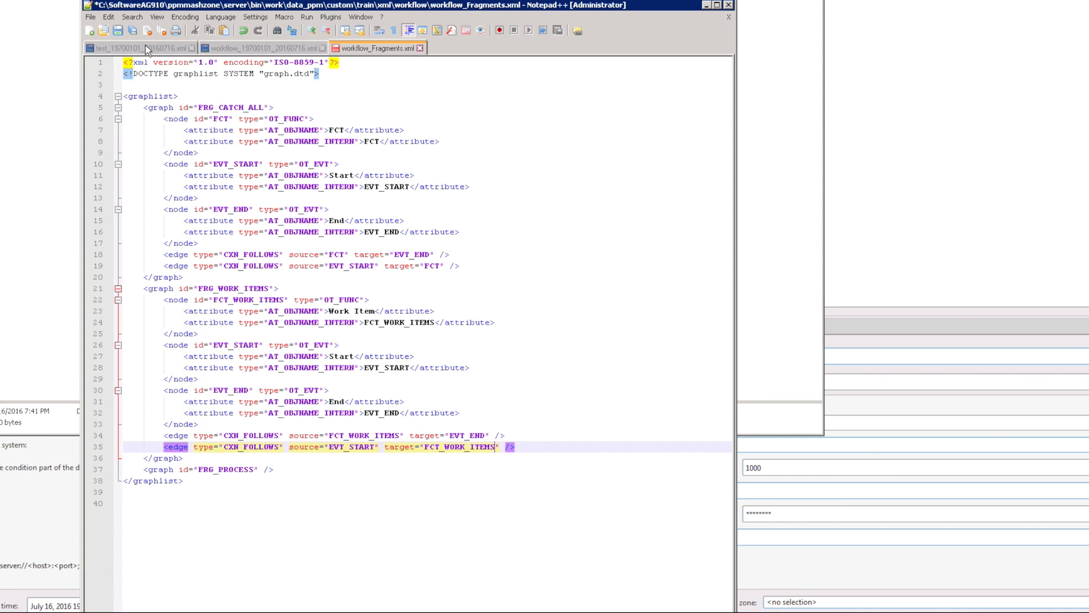
click(115, 30)
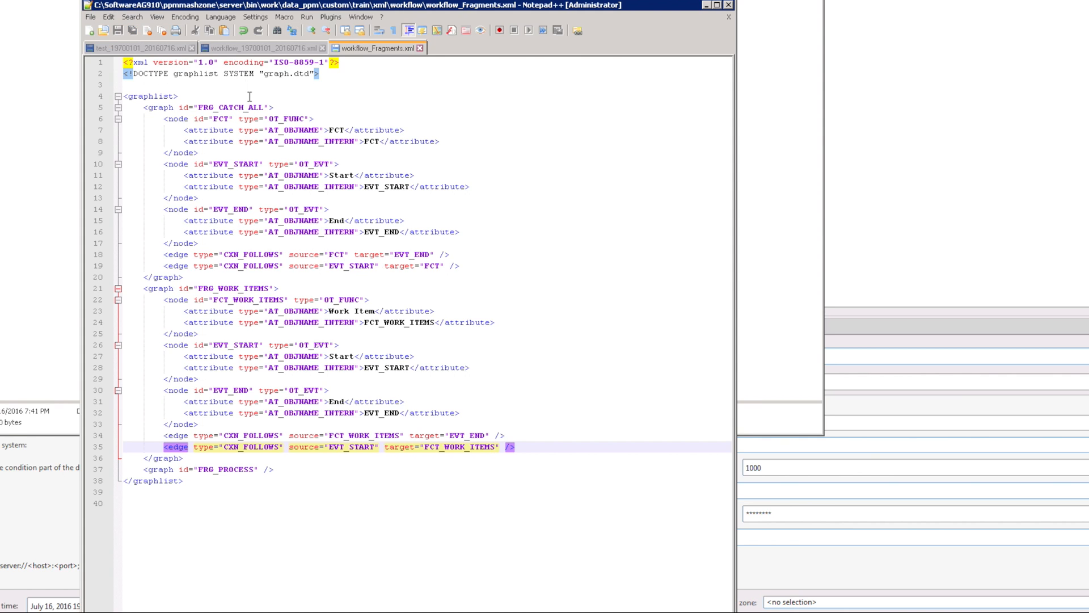